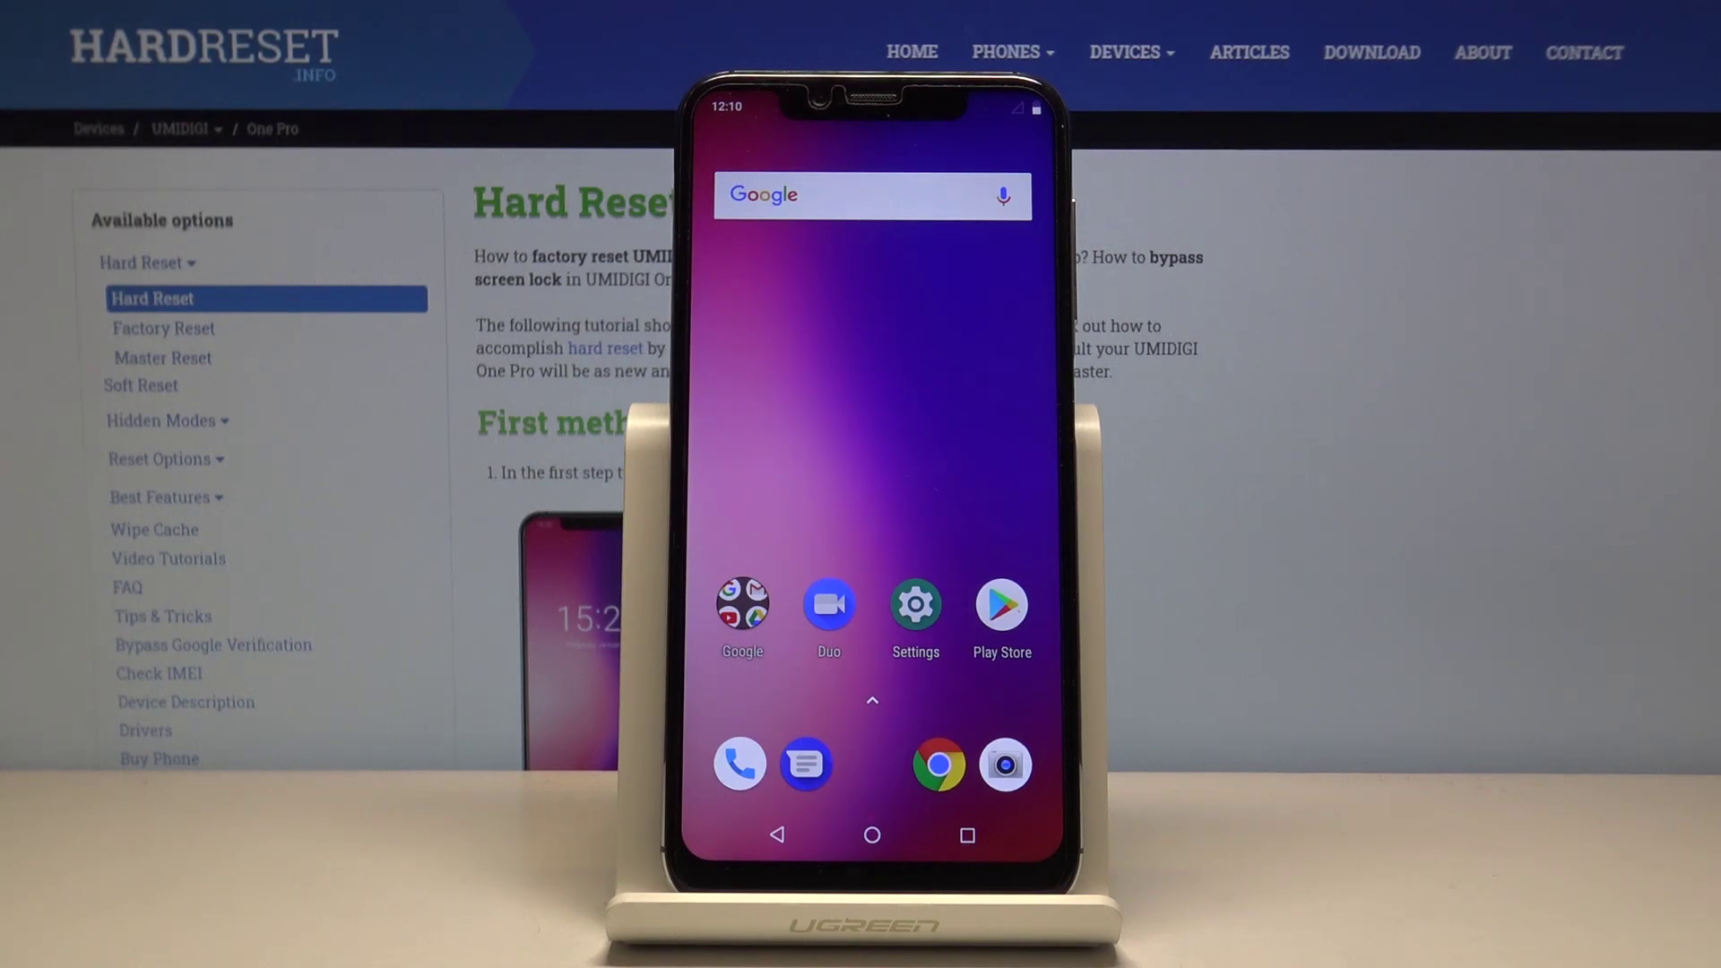
- Launch Contacts from the app drawer and go to its Settings screen
left_click_drag(864, 807, 941, 404)
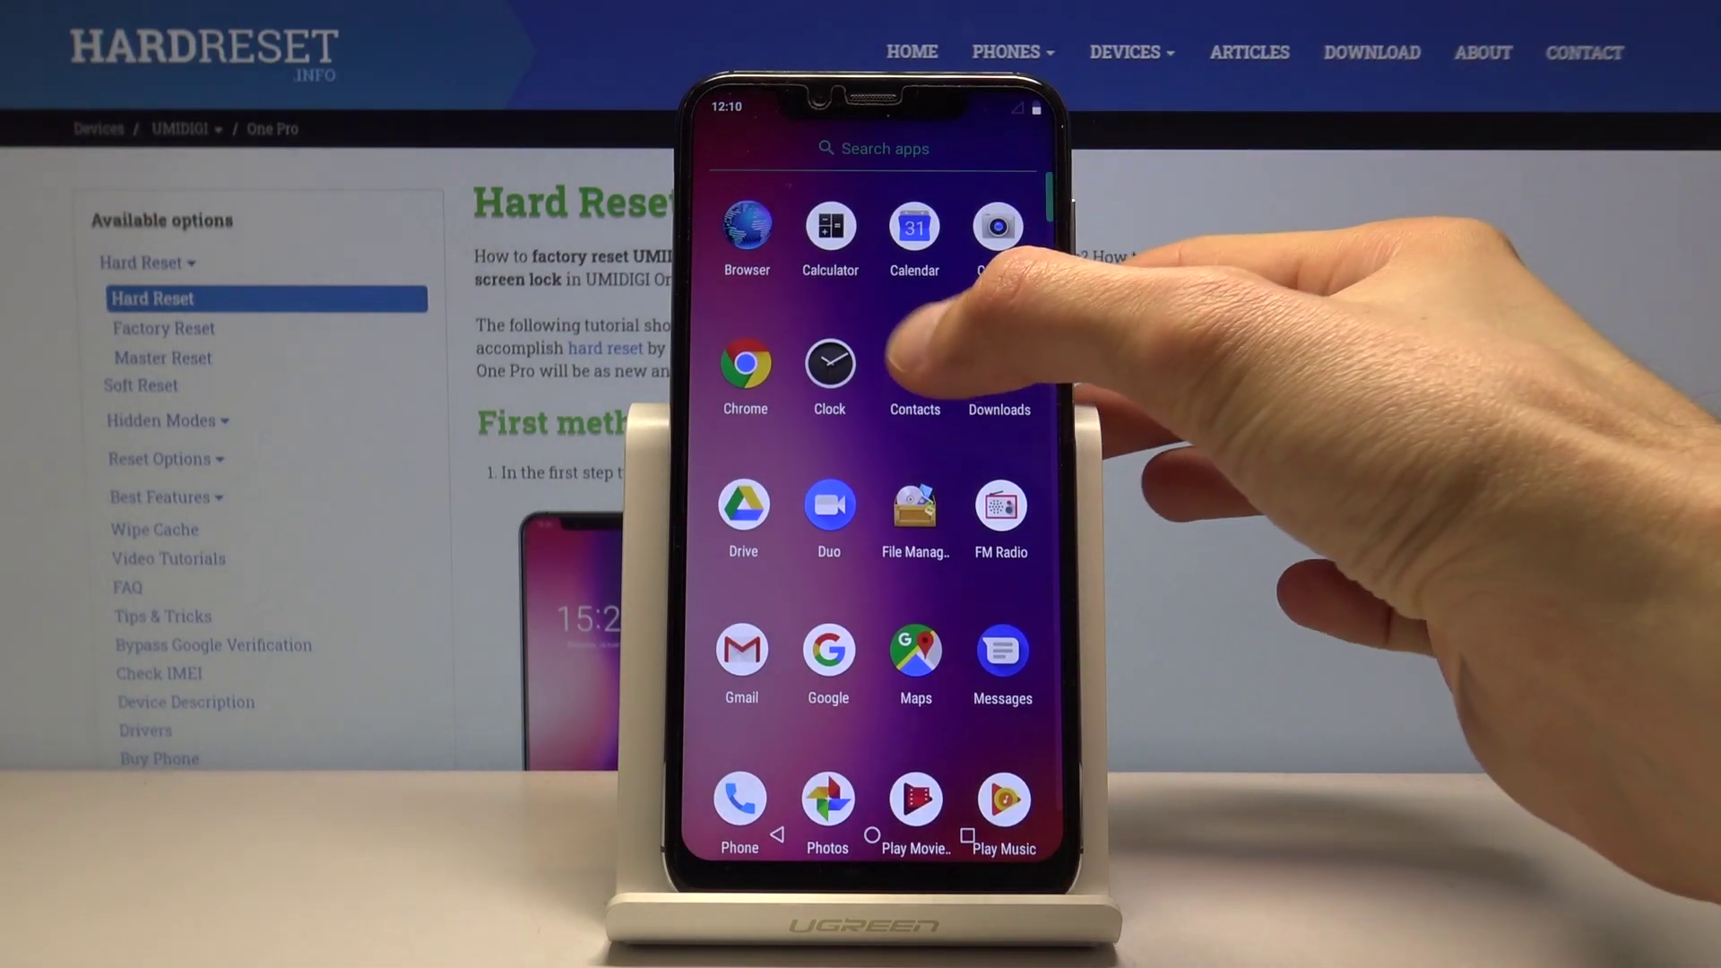
left_click(914, 363)
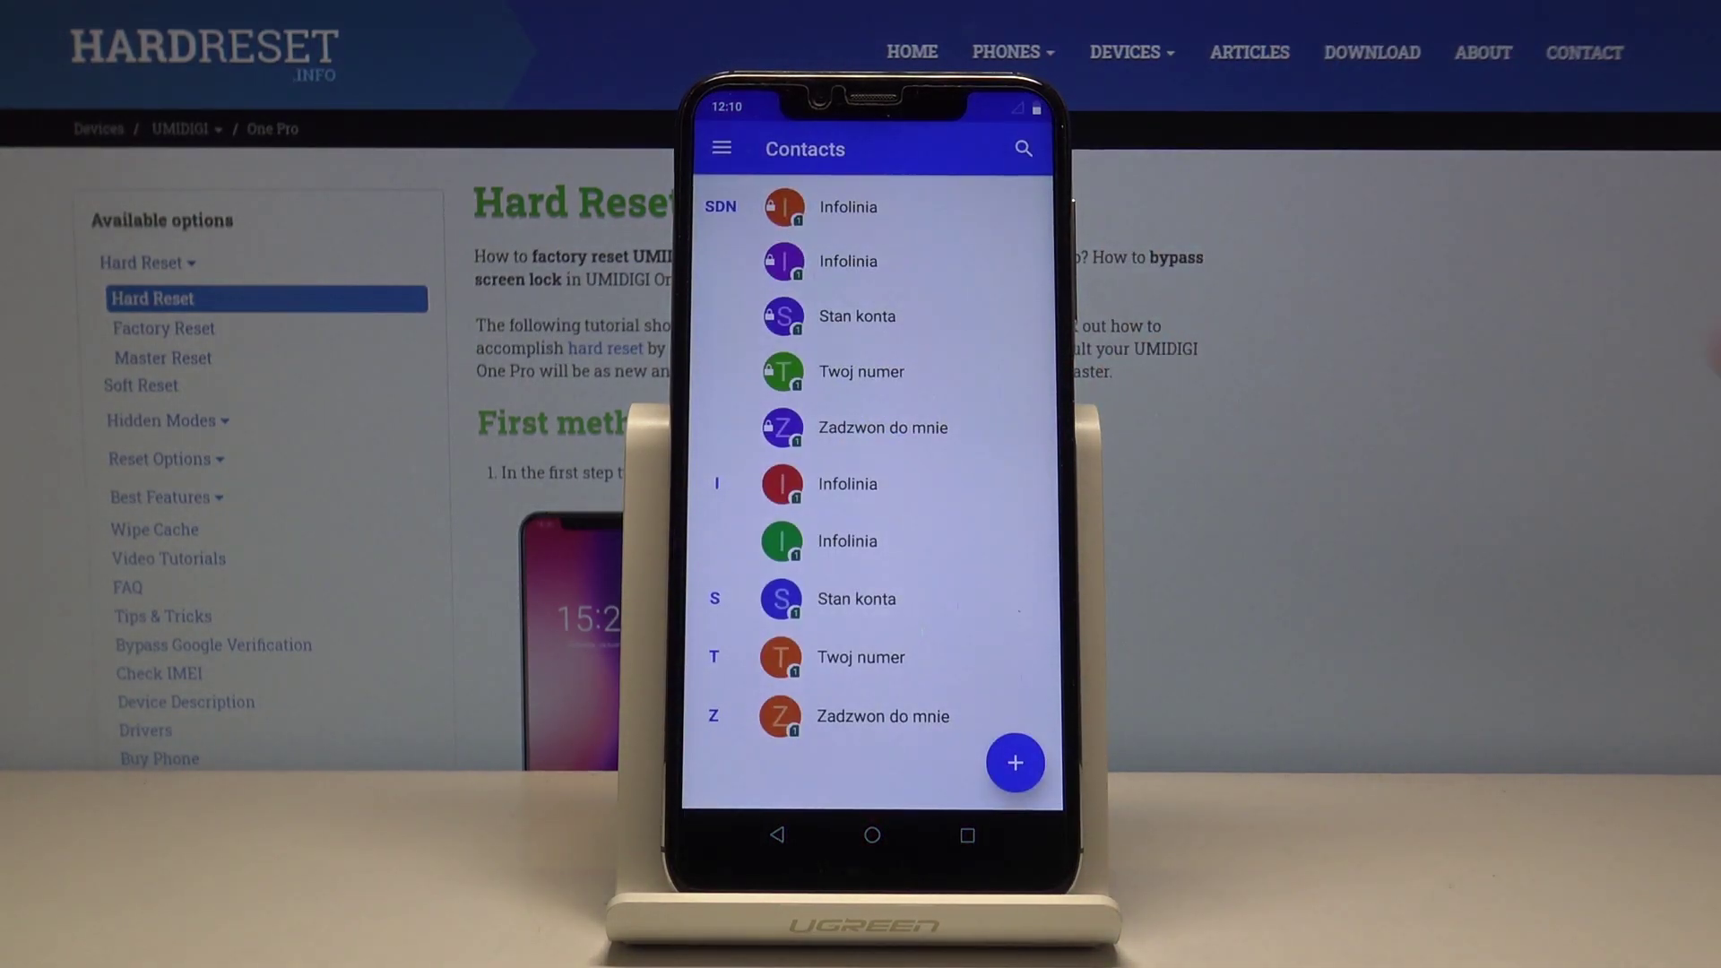
left_click(722, 149)
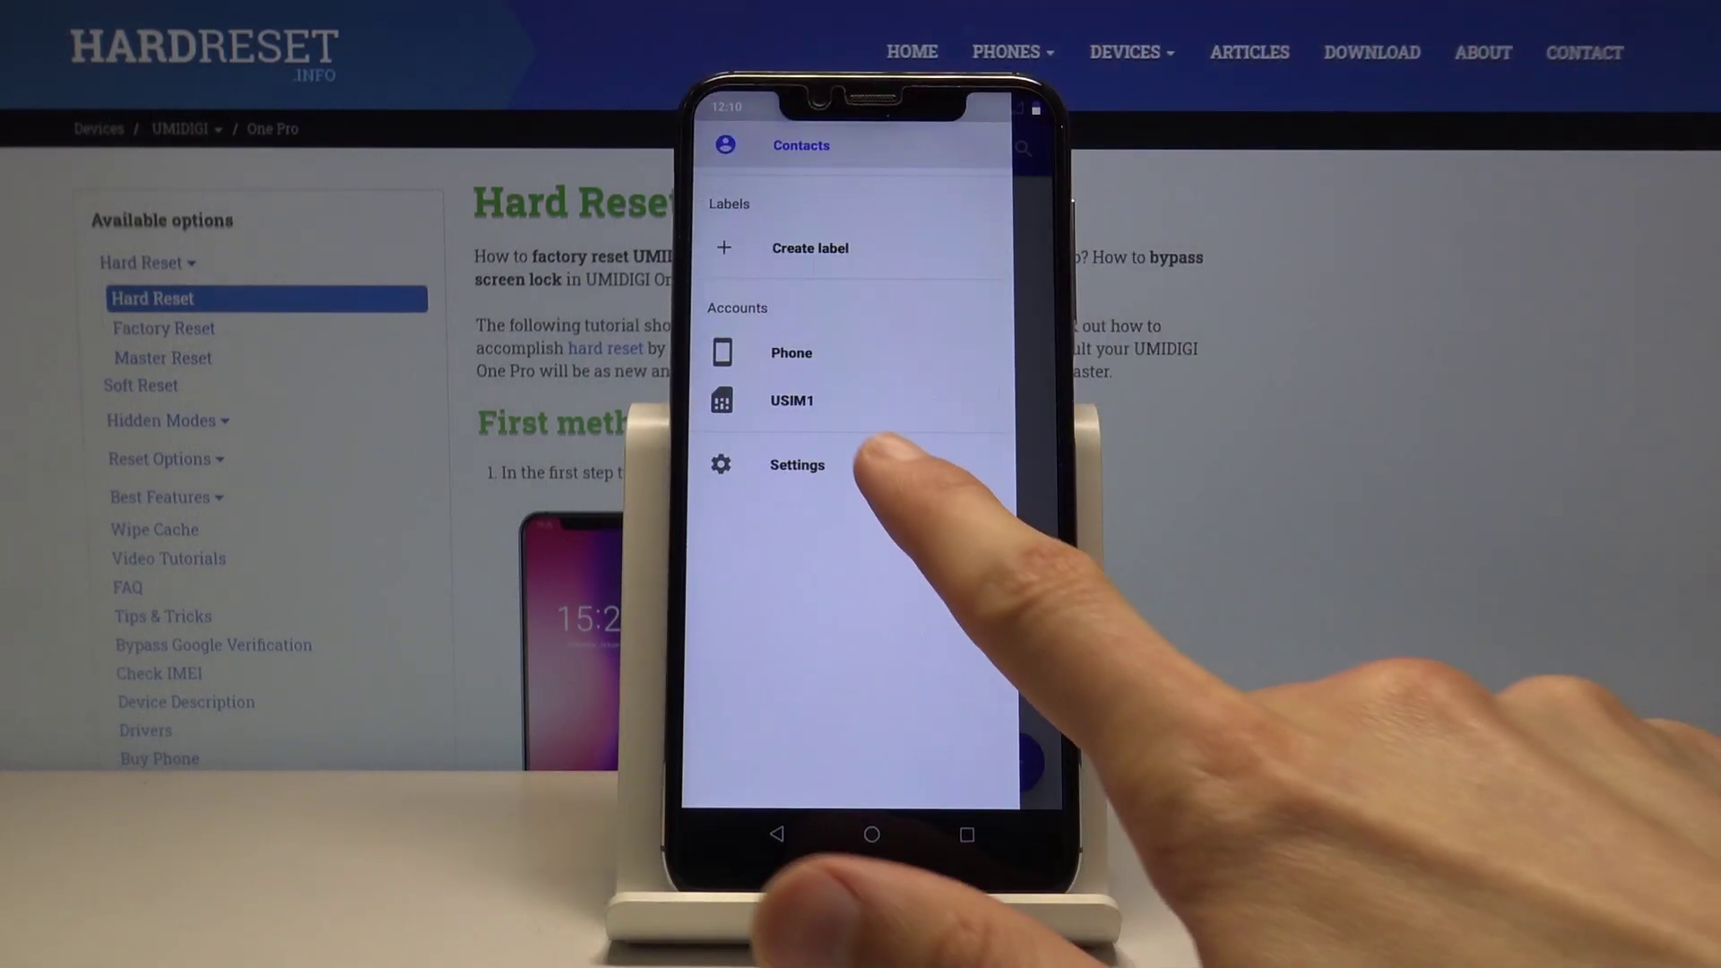
left_click(807, 463)
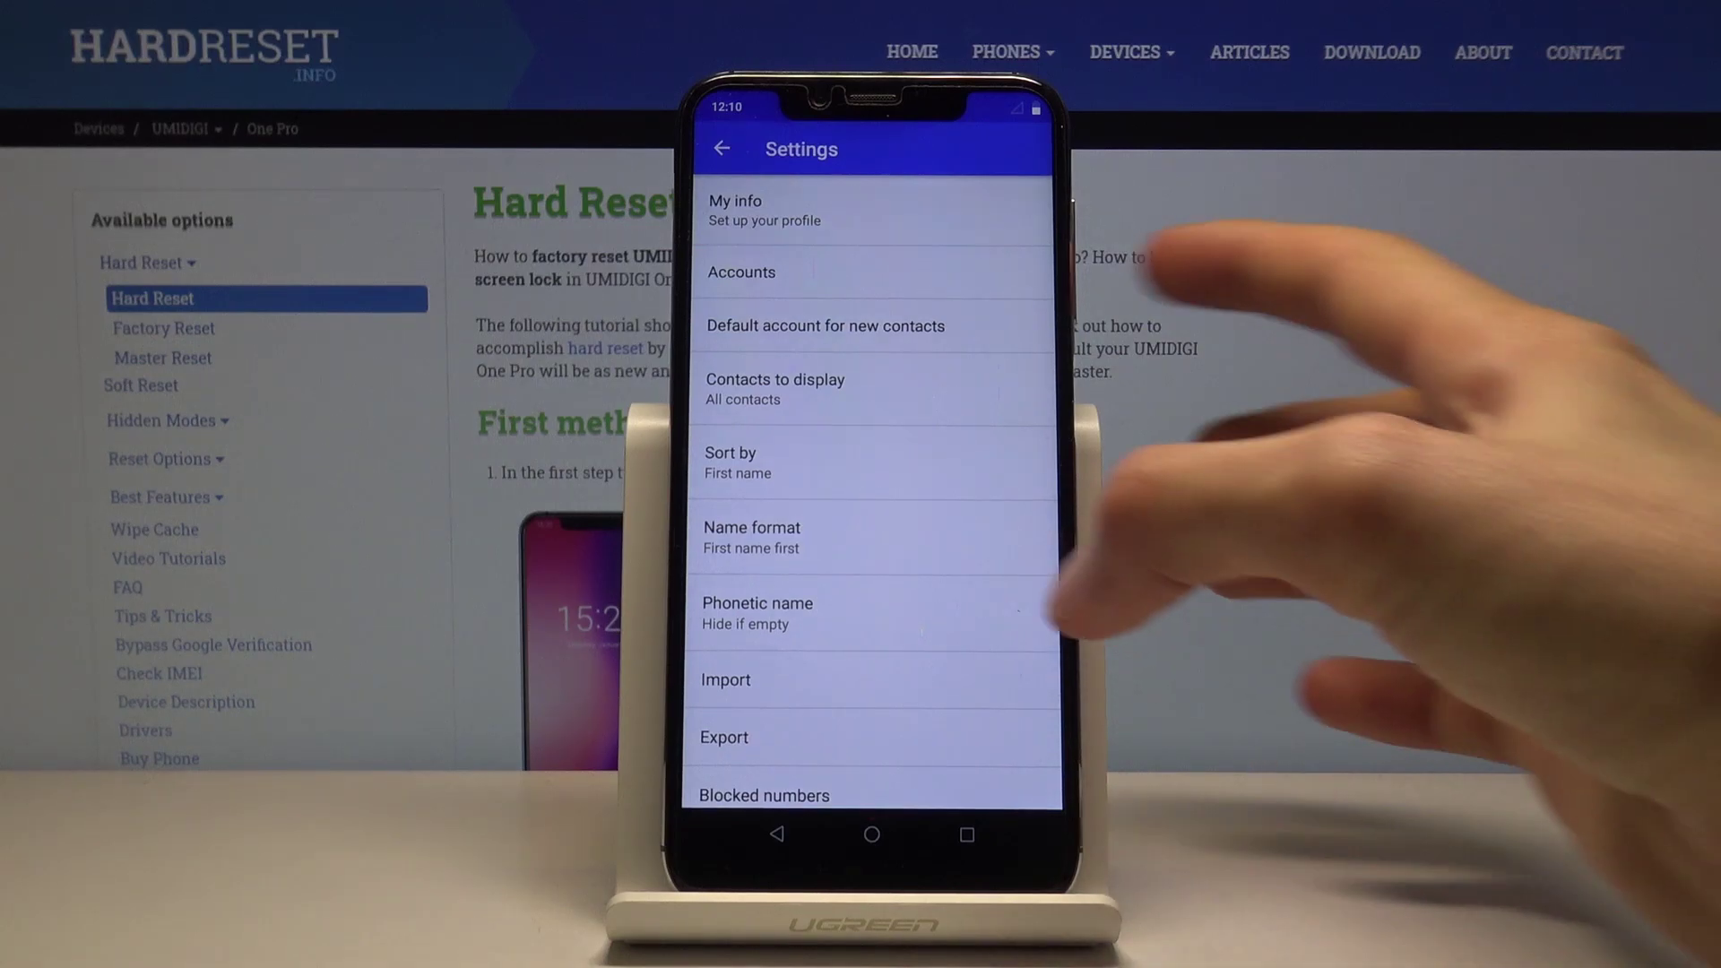
scroll(871, 538, "down", 1)
- Start a contact import with the USIM card as source and continue to the destination choice
left_click(753, 607)
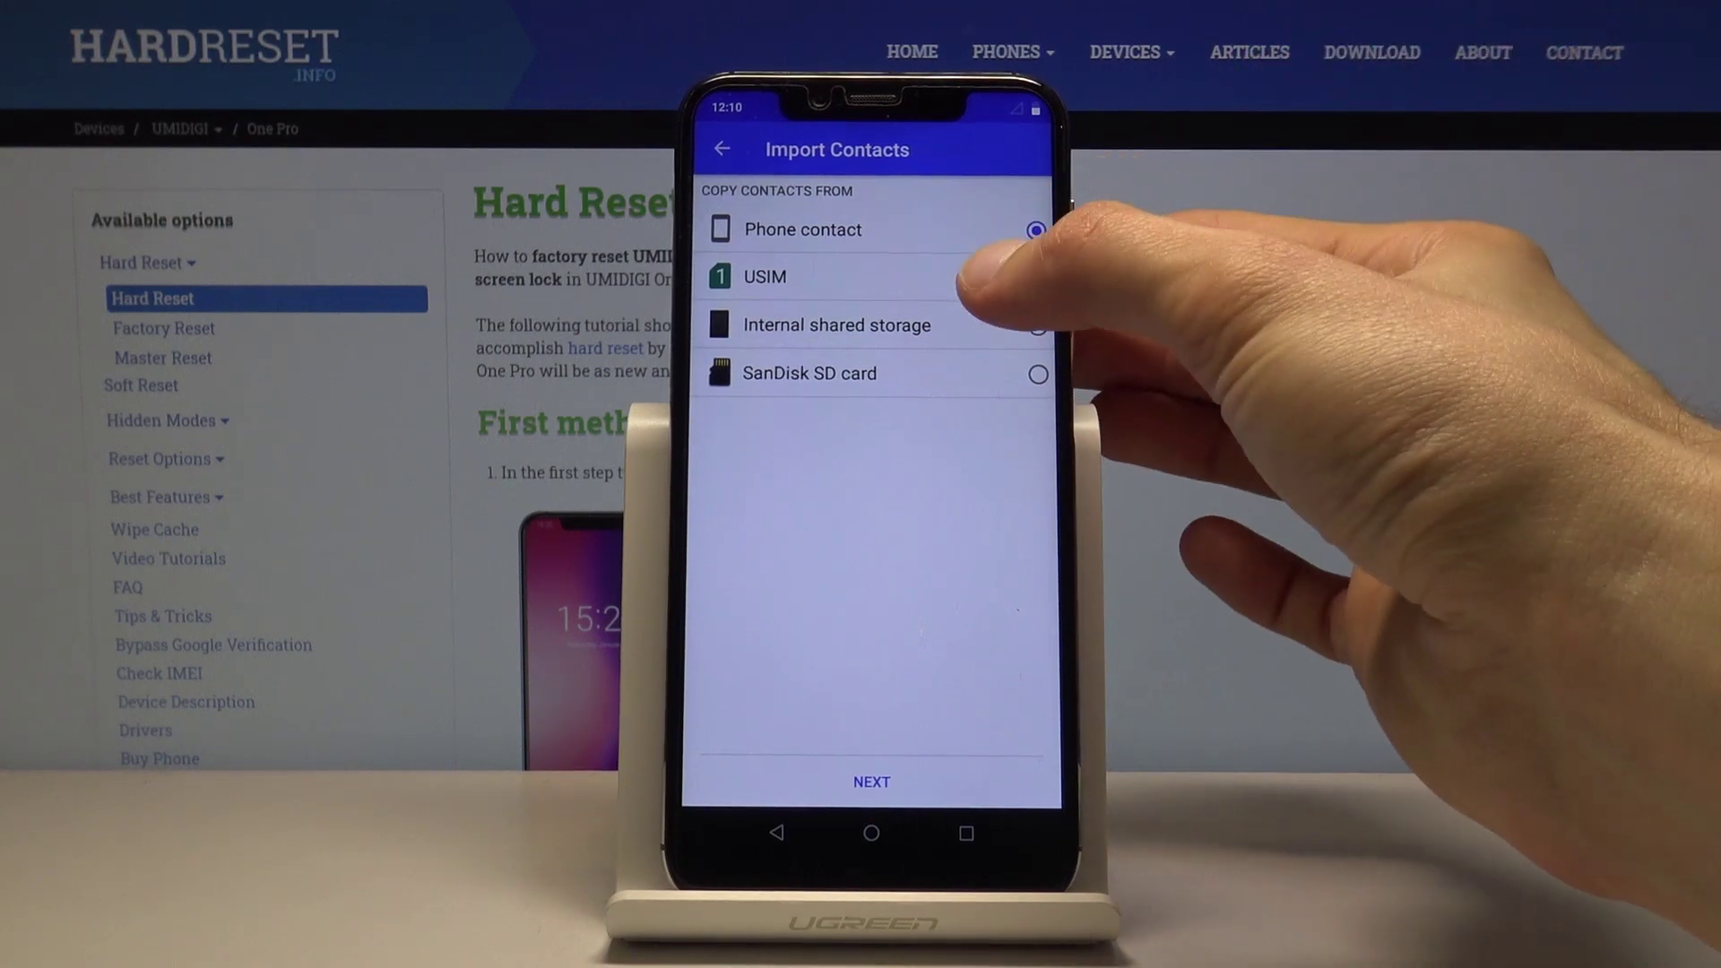
left_click(874, 276)
left_click(872, 781)
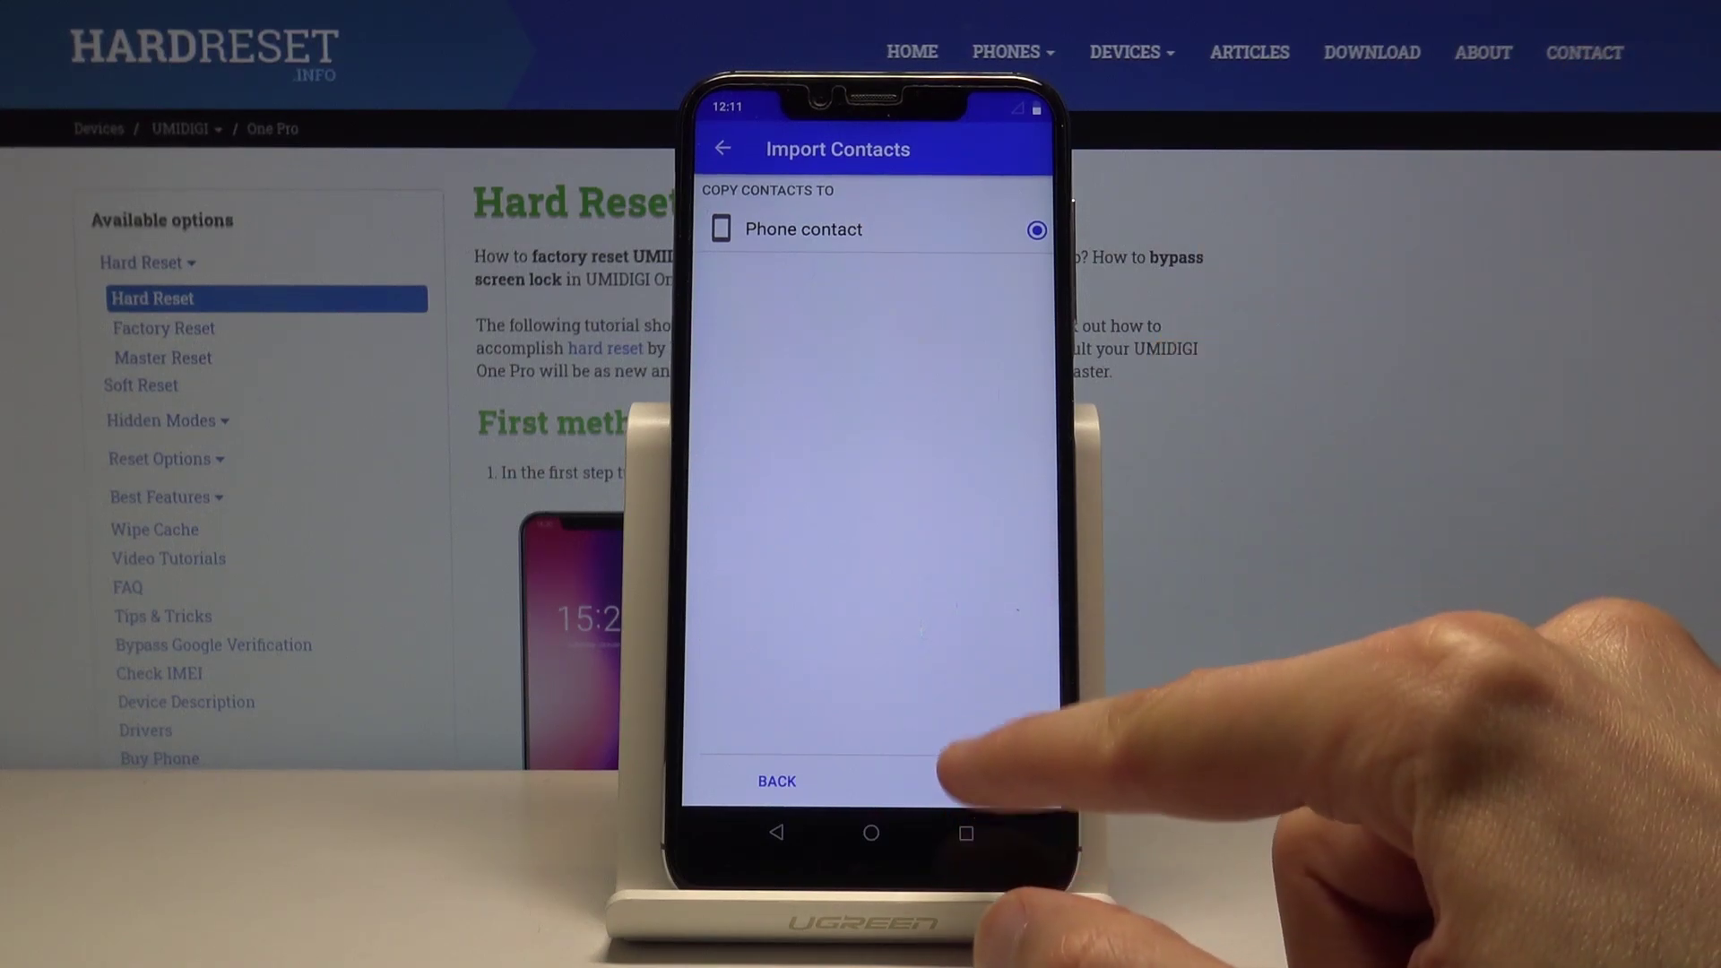
- Import seven SIM contacts into phone storage, including Infolinia, Stan konta, Twoj numer, Zadzwon do mnie
left_click(961, 780)
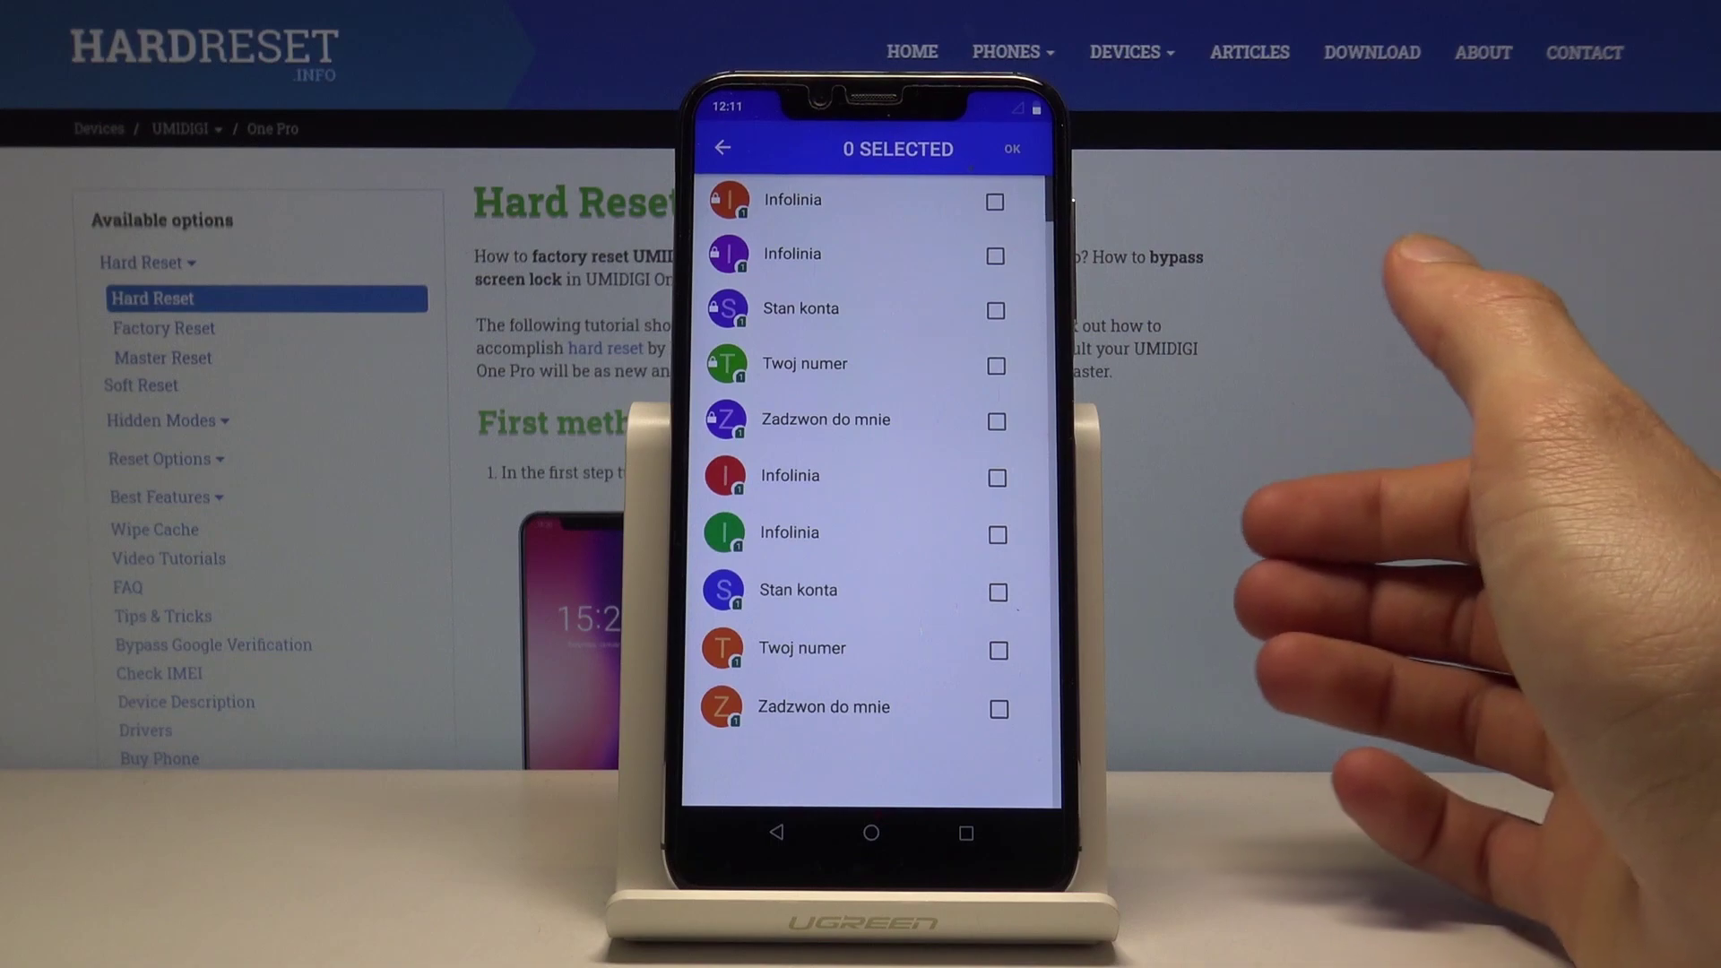
left_click(994, 202)
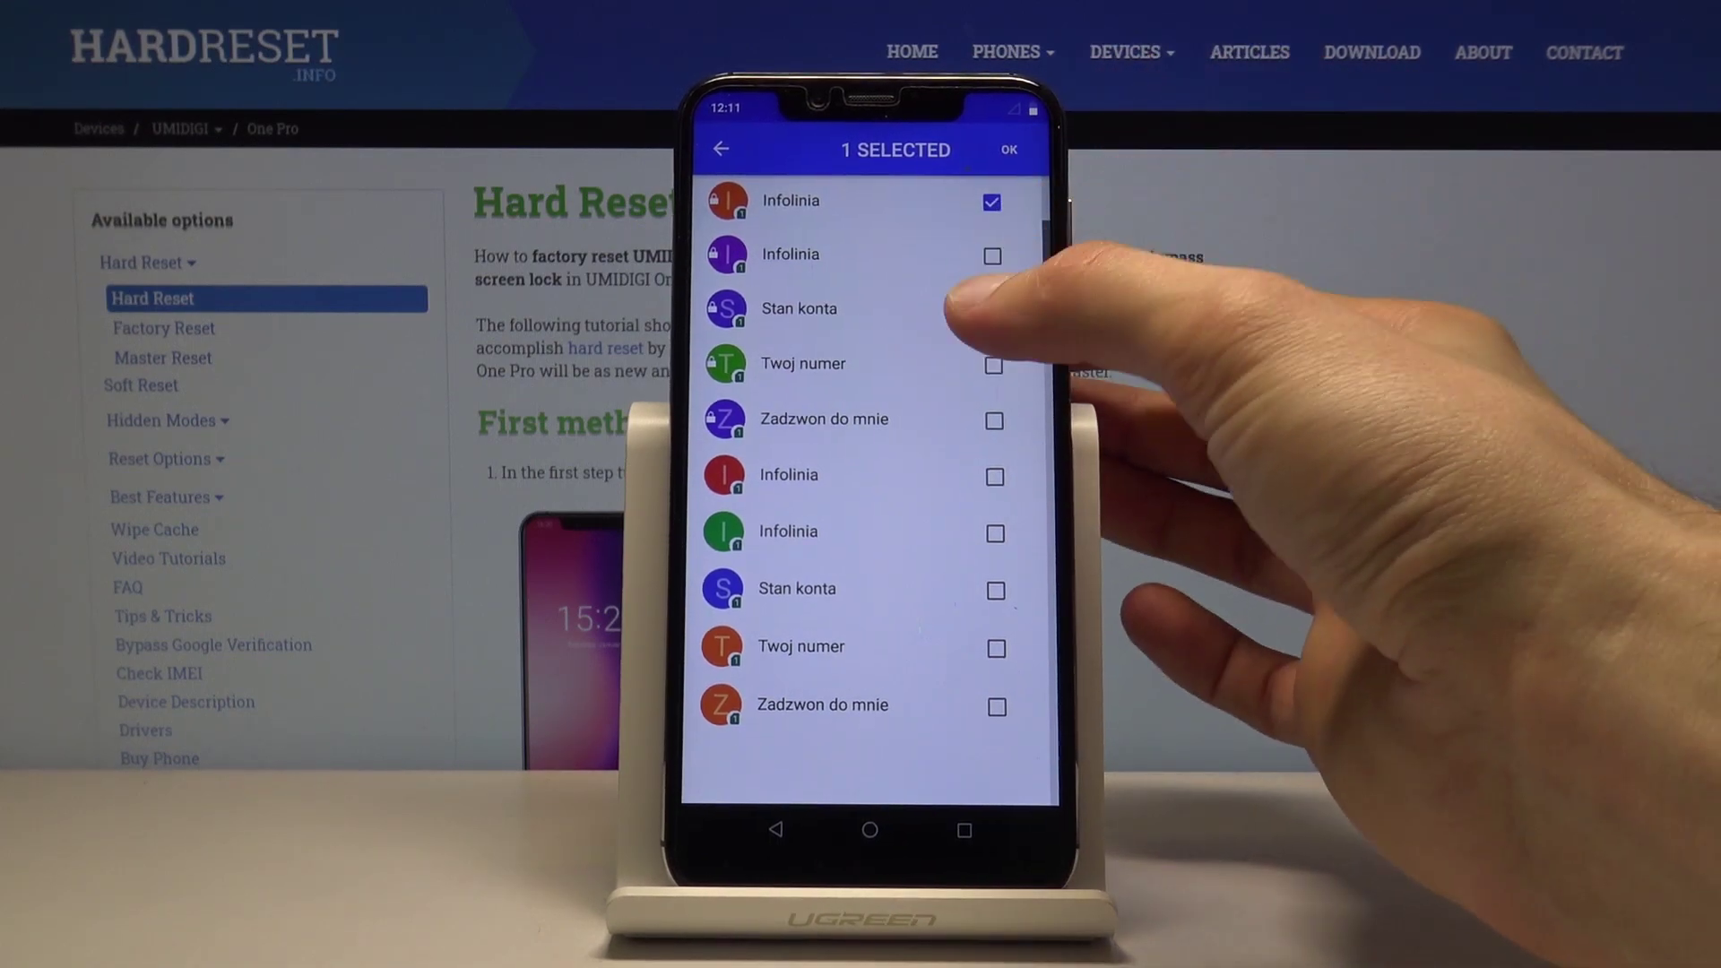
left_click(996, 310)
left_click(994, 255)
left_click(995, 420)
left_click(996, 364)
left_click(995, 476)
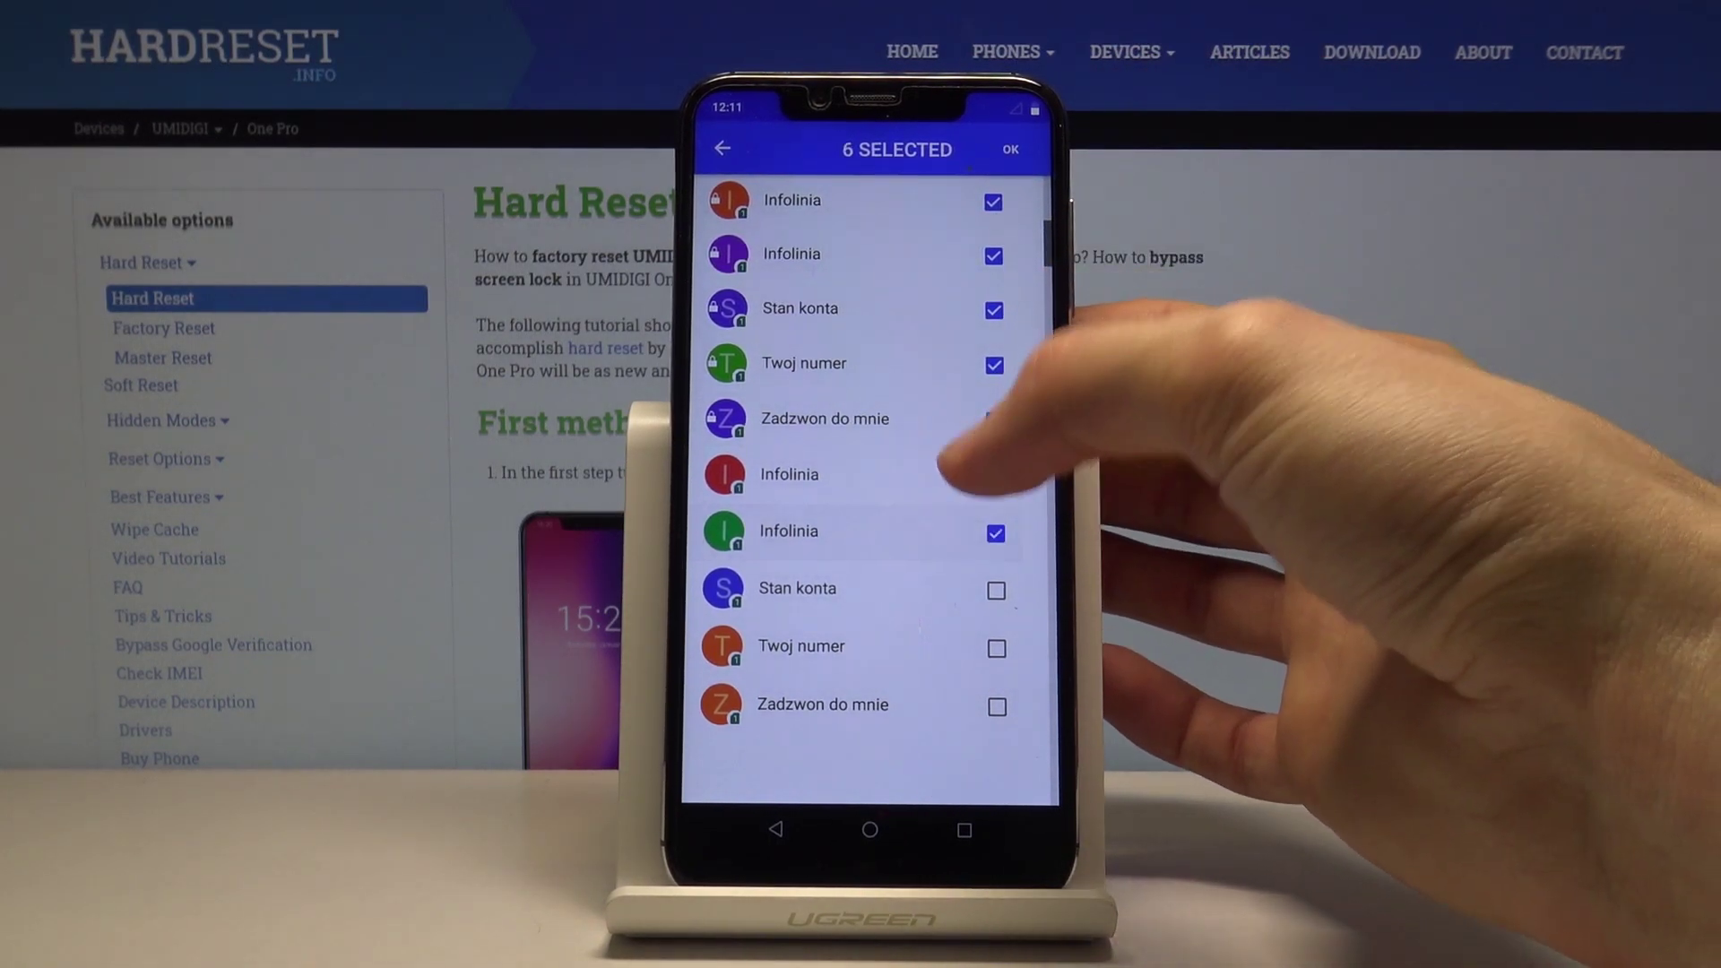
left_click(995, 533)
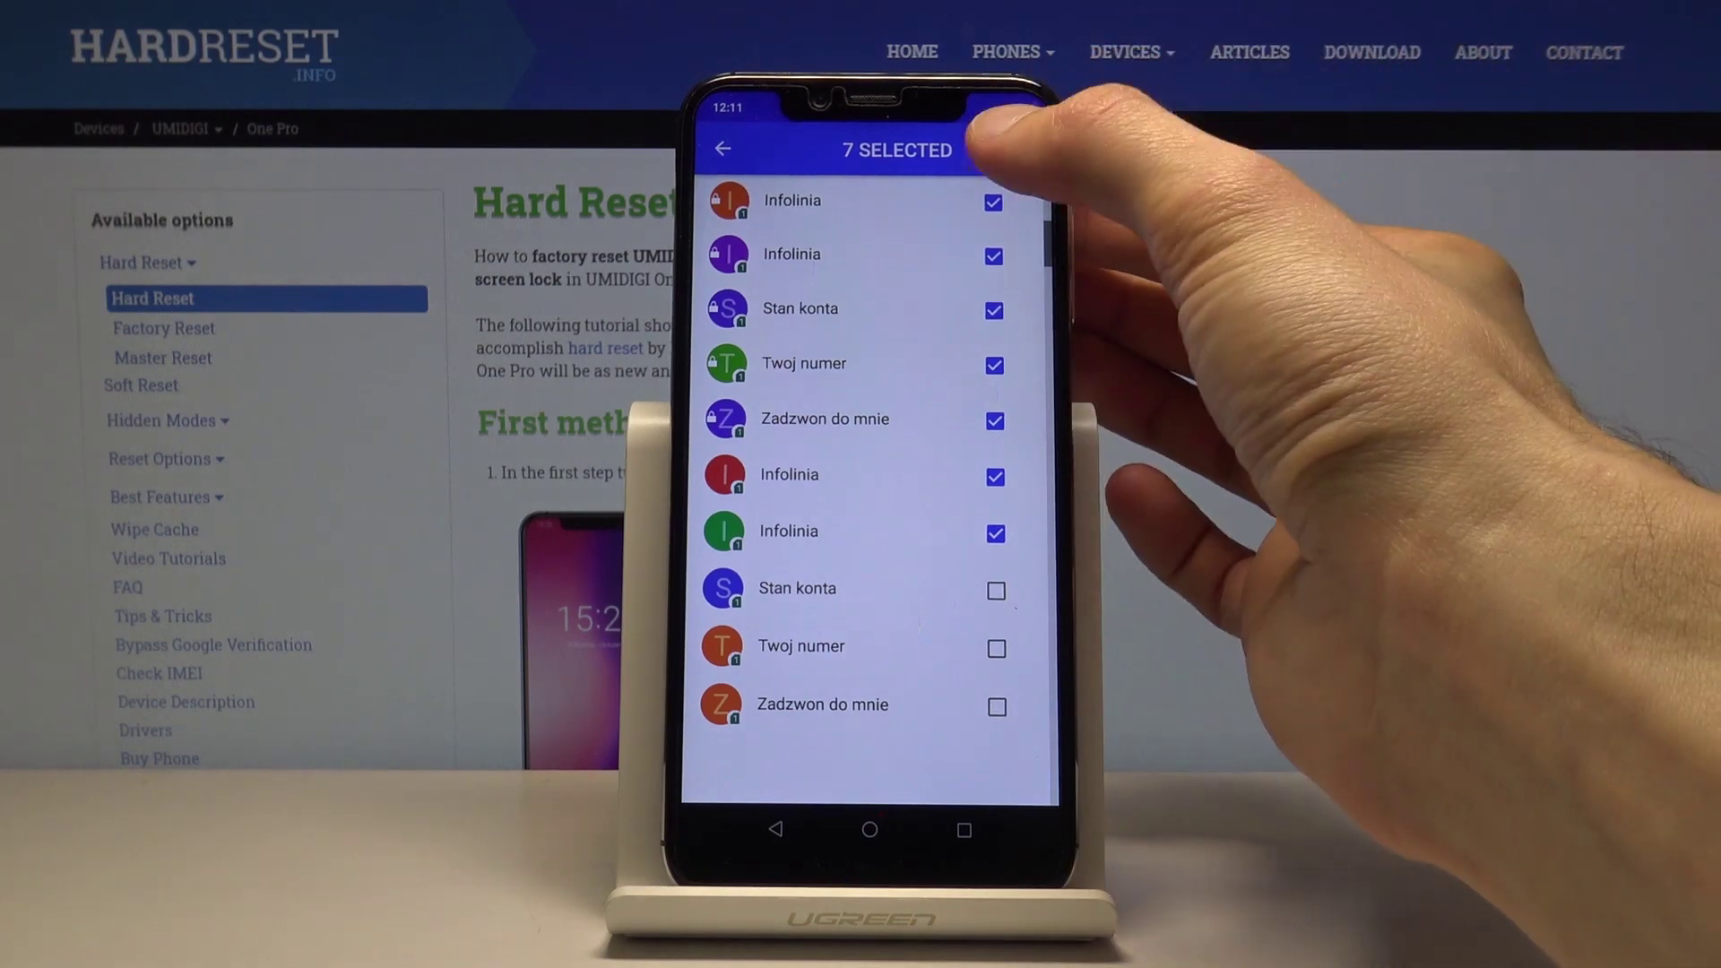
left_click(1010, 149)
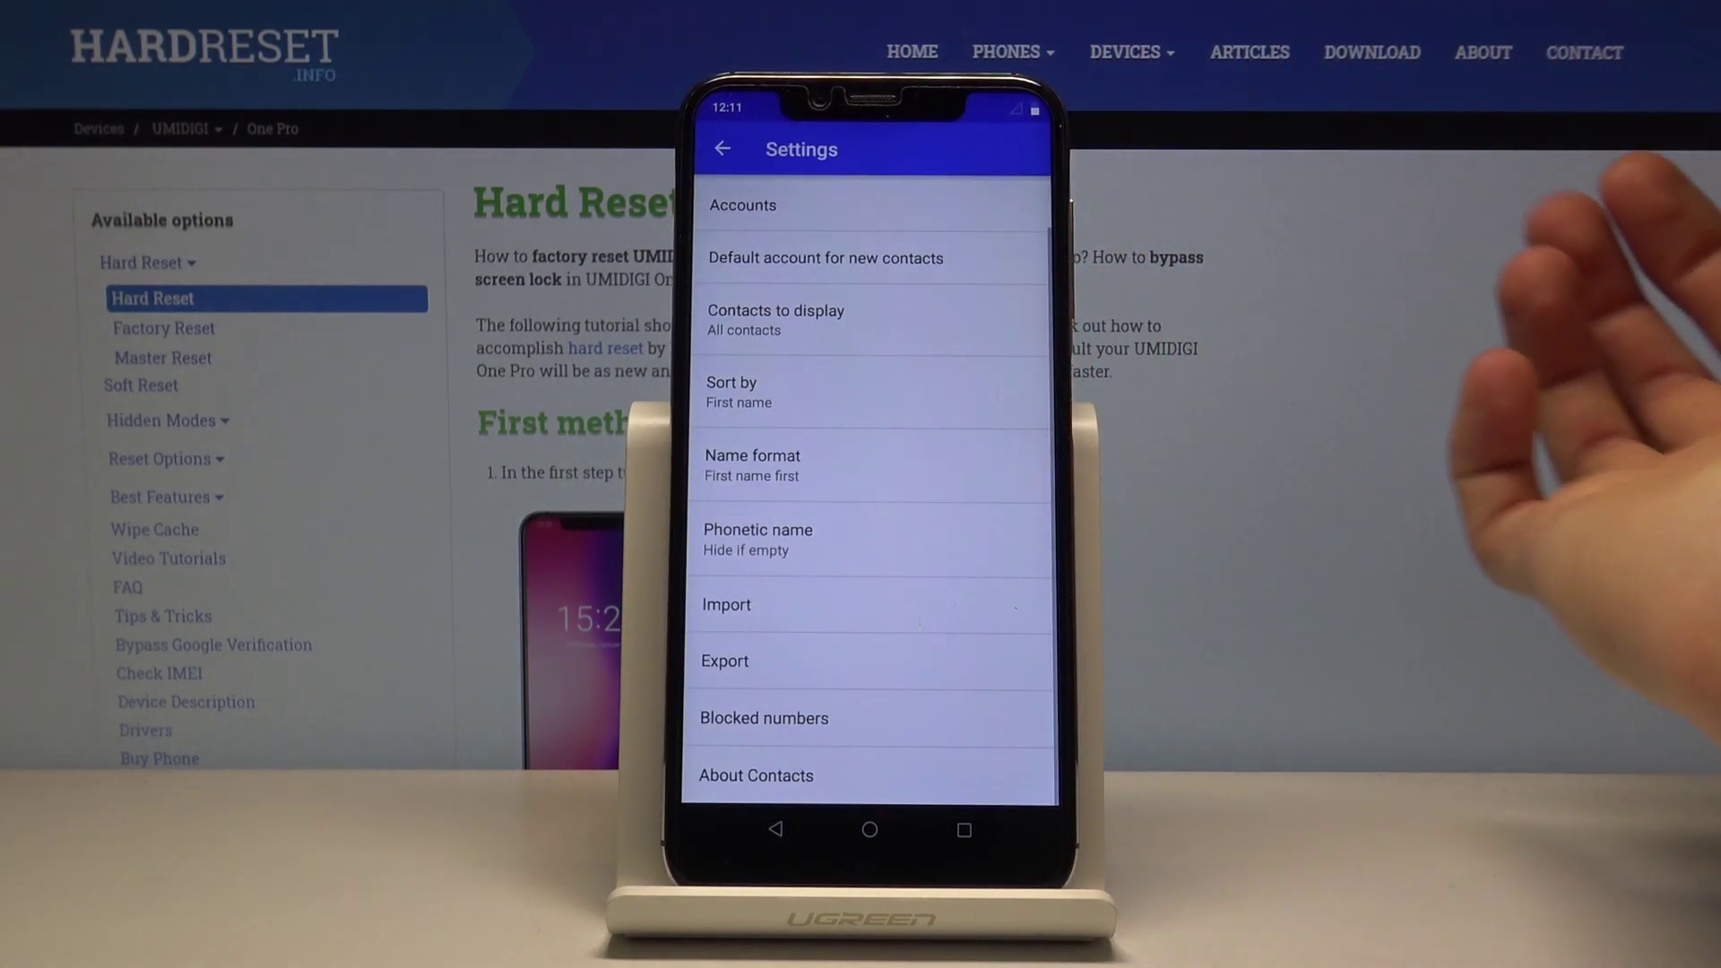
- Go back to the contacts list to view the imported copies, then return home
left_click(777, 830)
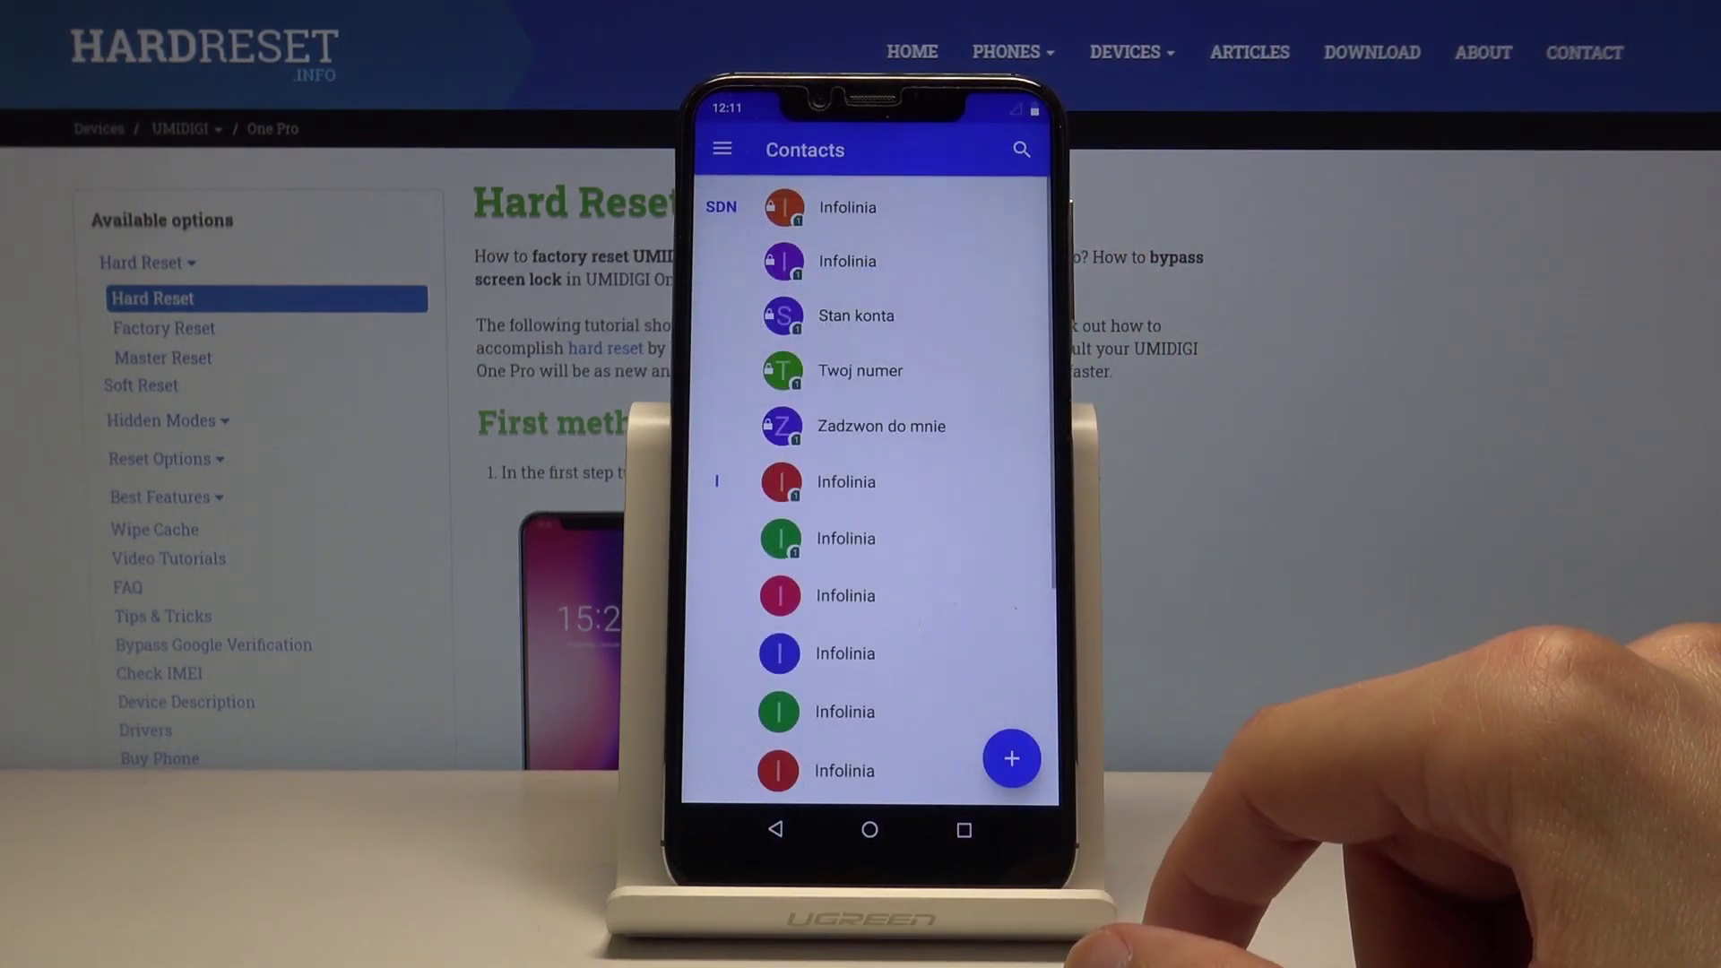
scroll(961, 443, "down", 1)
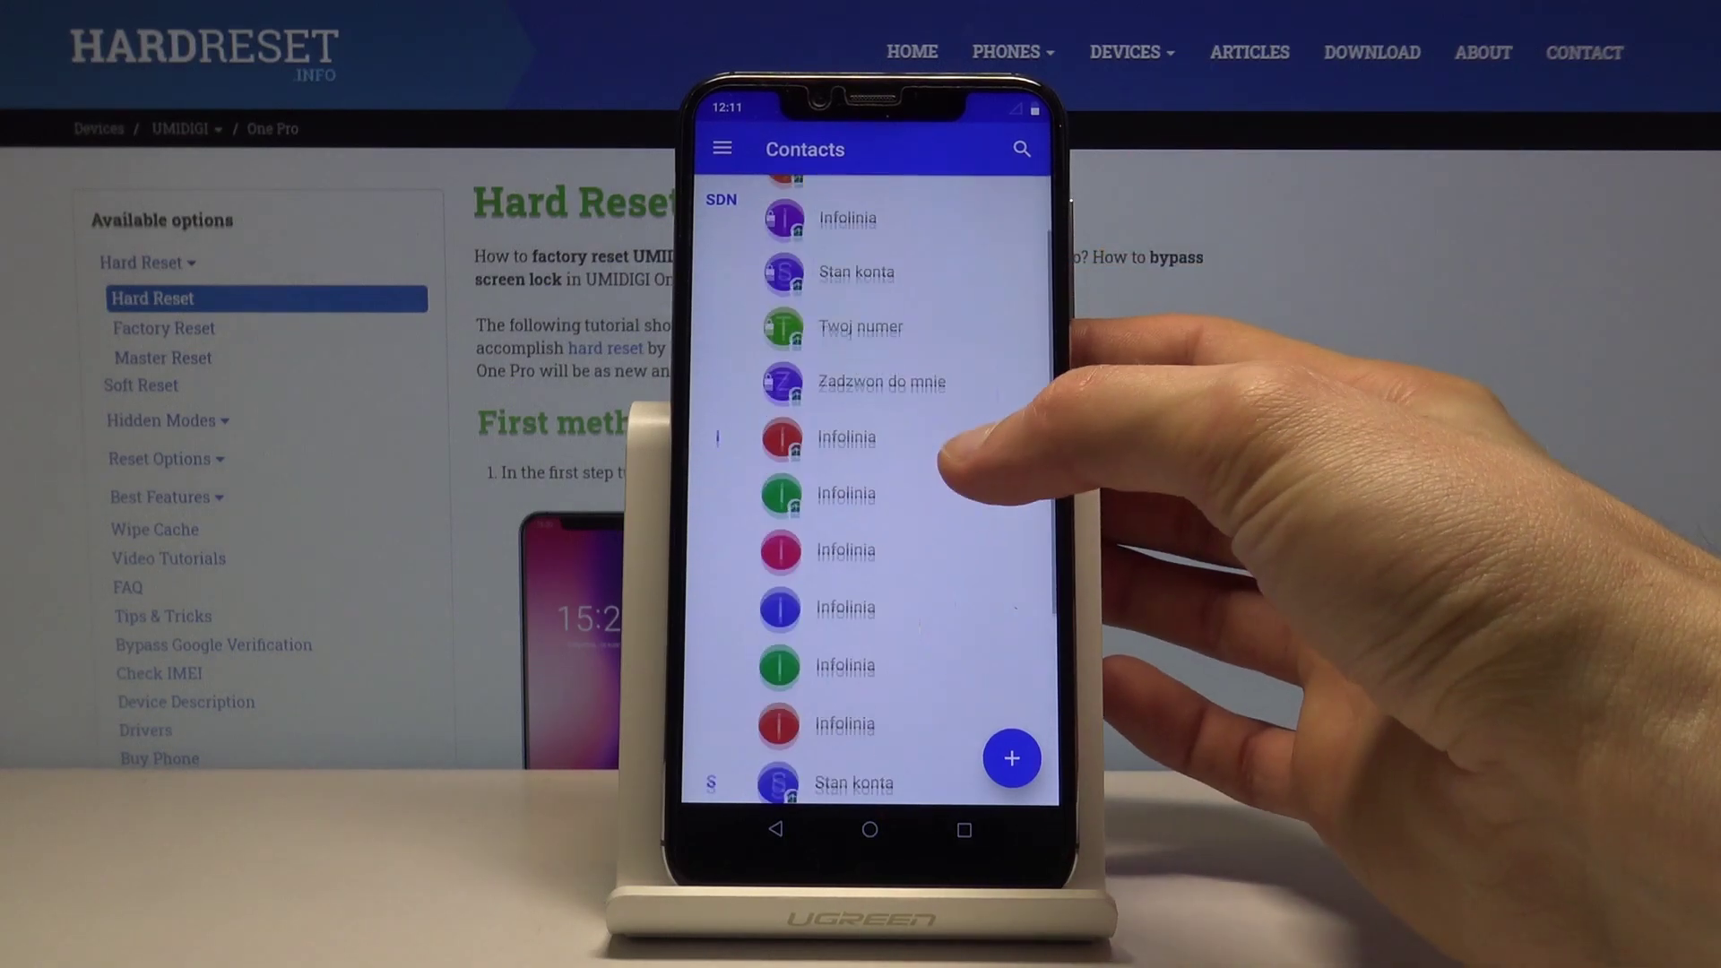
scroll(962, 397, "up", 1)
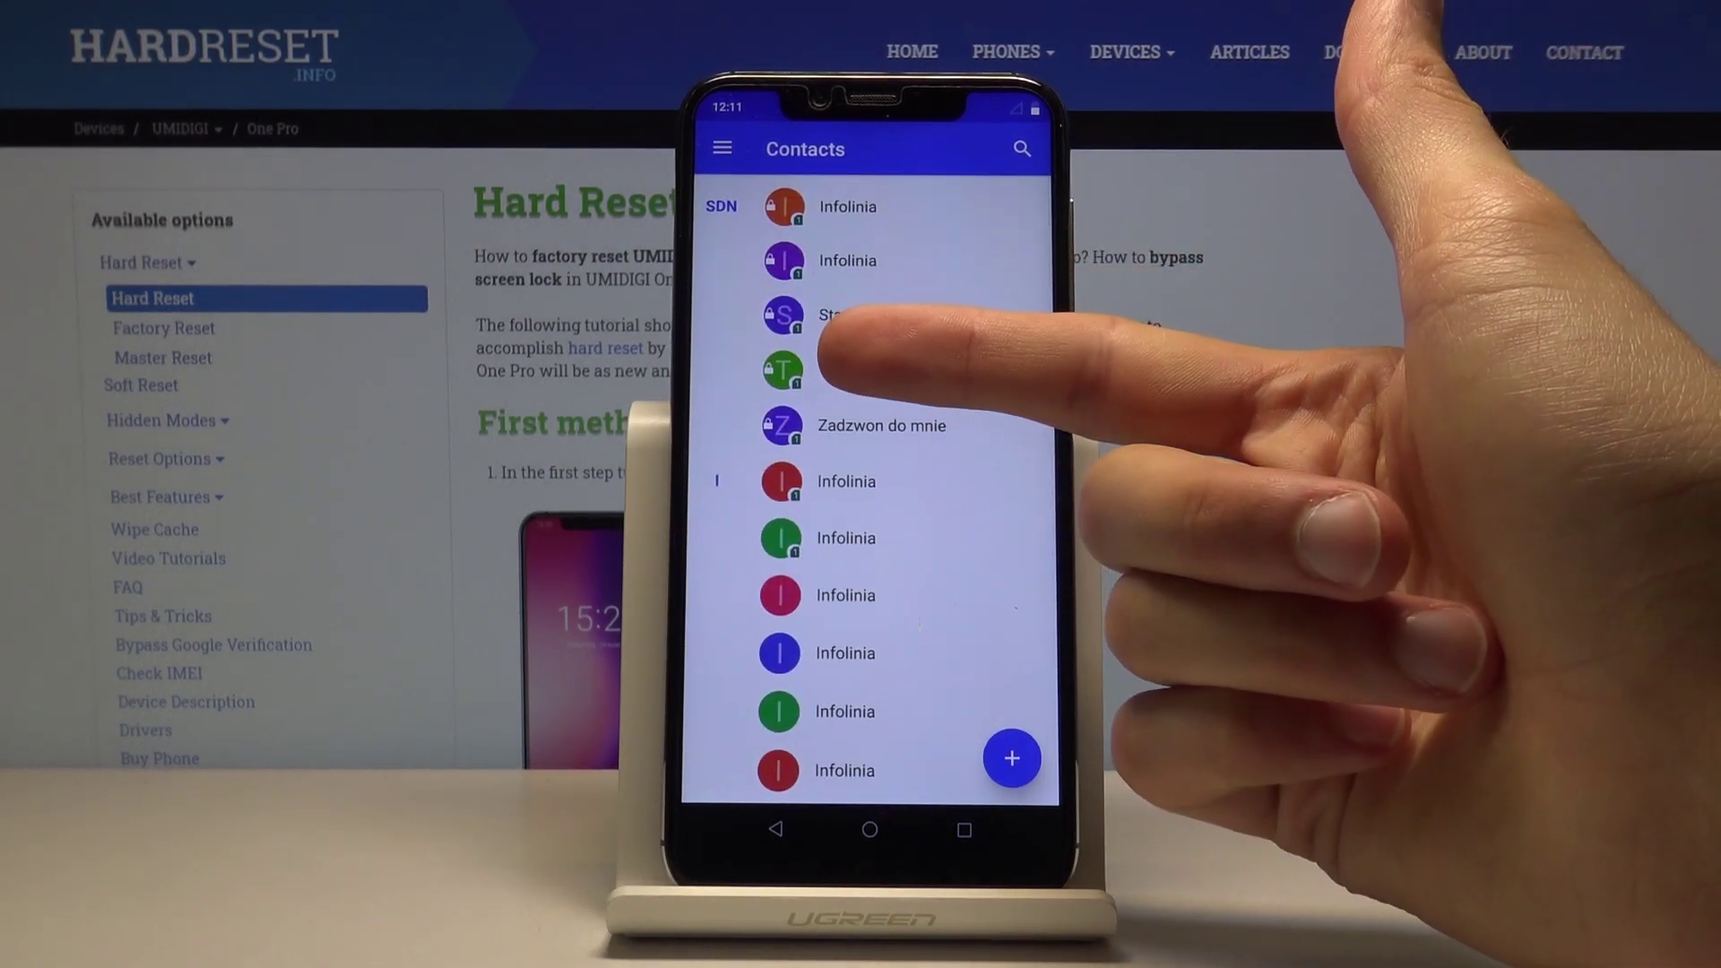
scroll(875, 471, "down", 3)
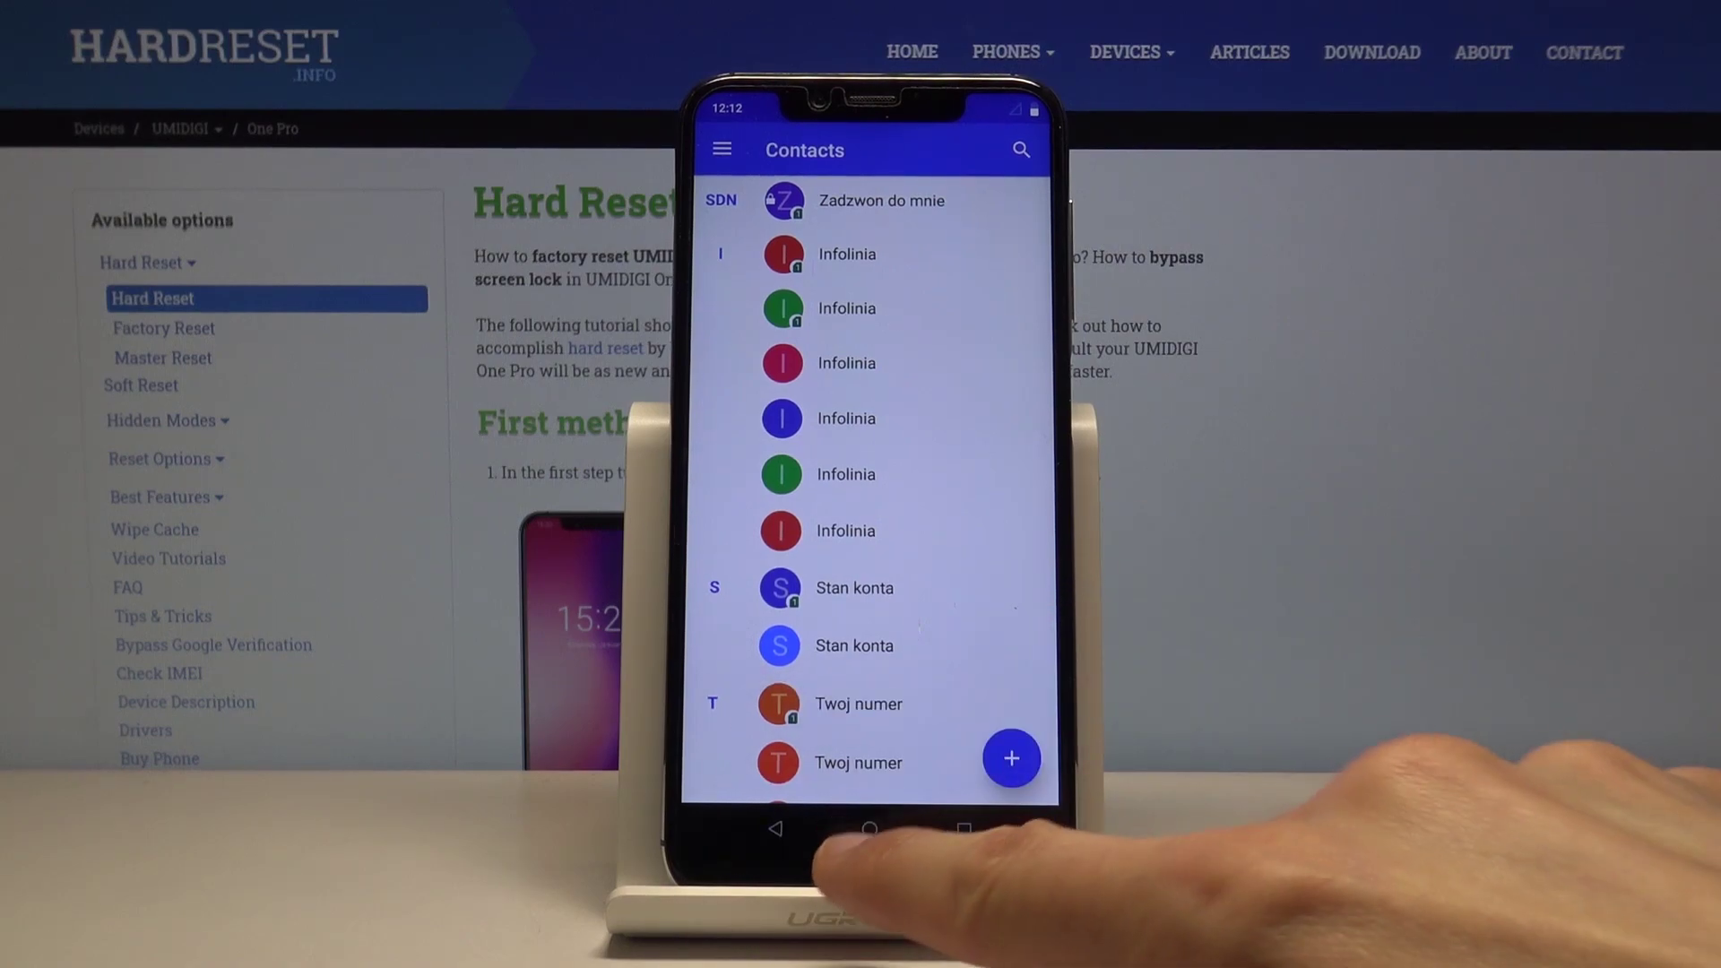
left_click(870, 828)
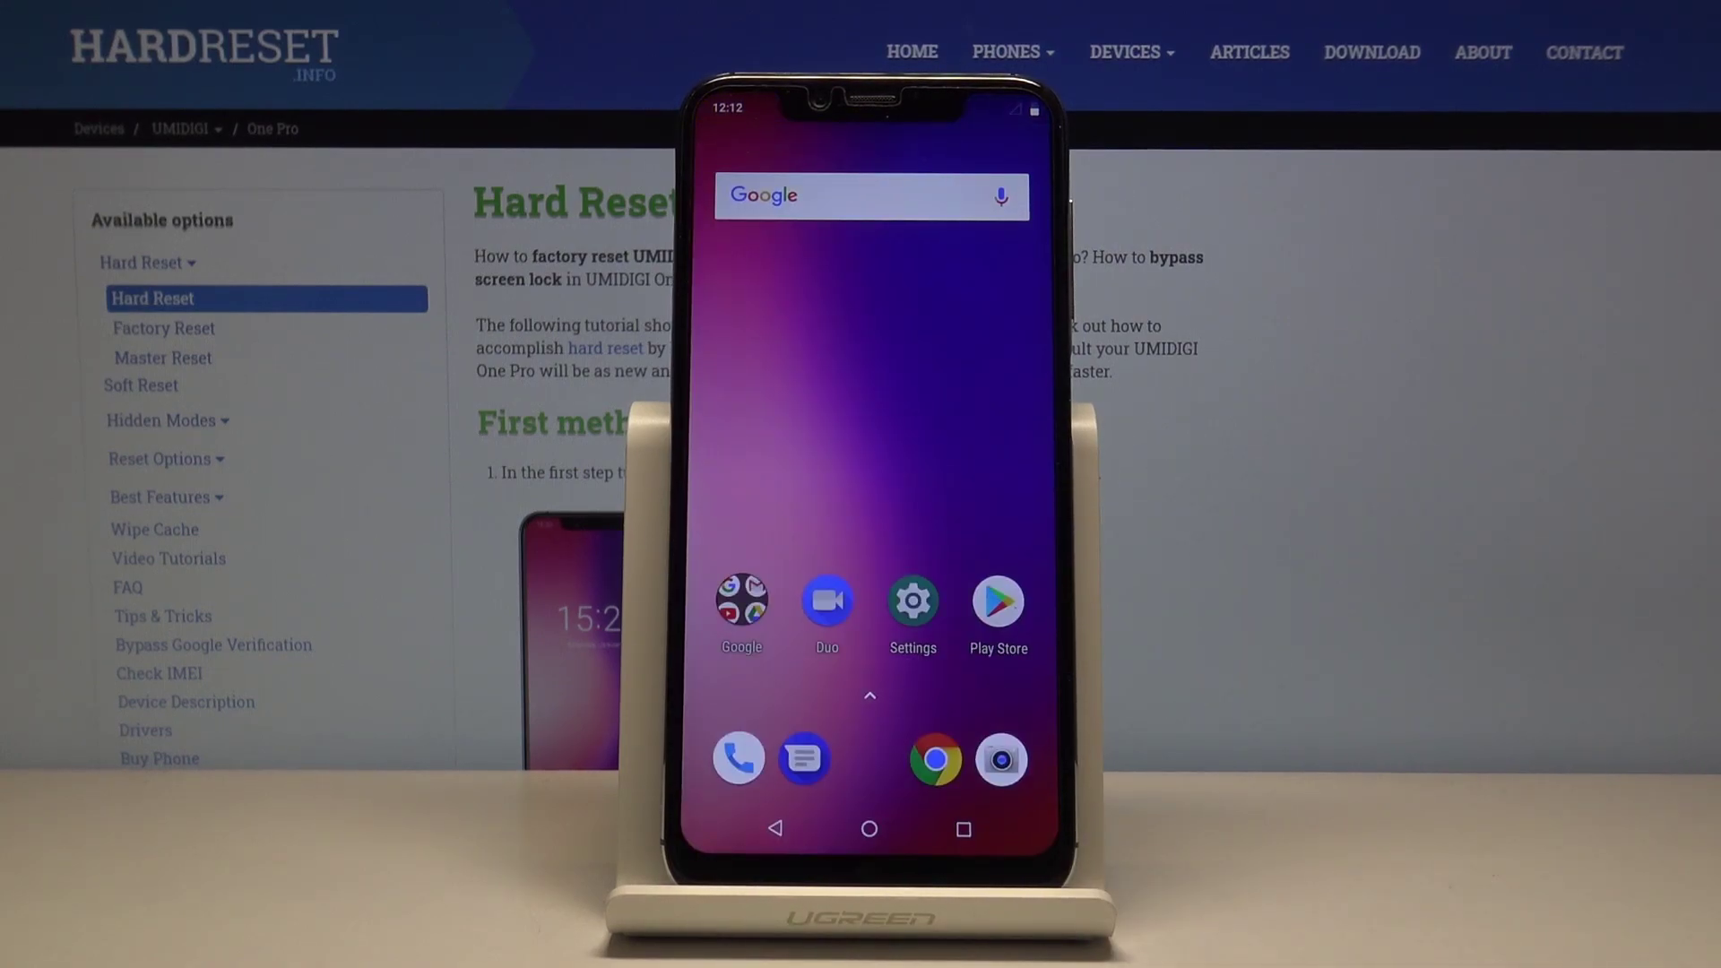